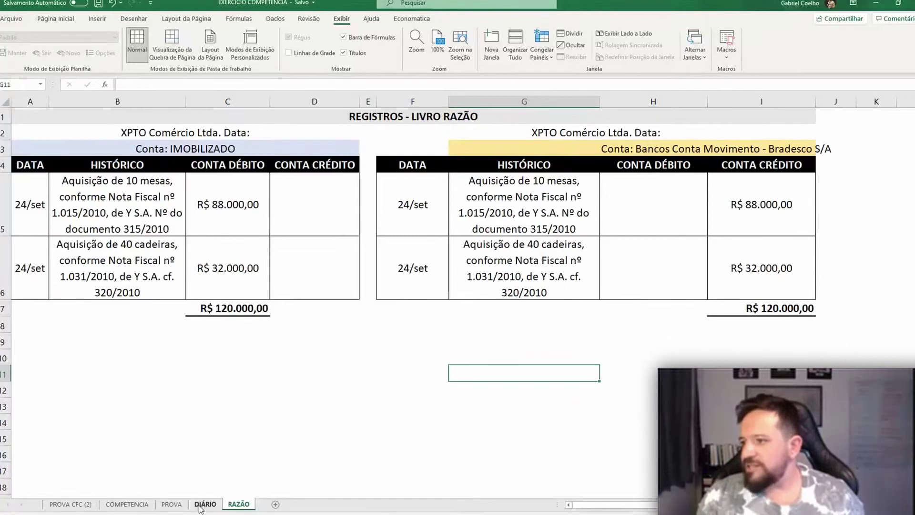
- Switch to the DIÁRIO sheet, which holds the two 24/ago IMOBILIZADO–BANCO entries
click(205, 504)
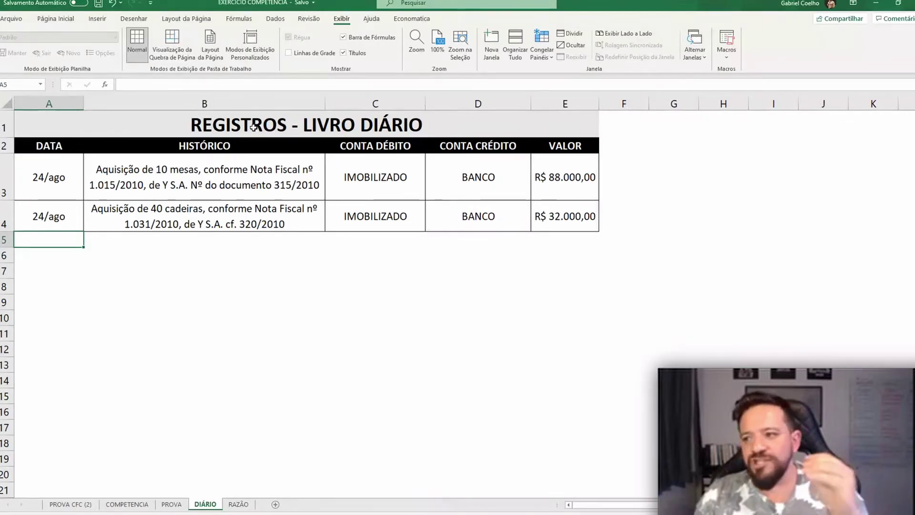
- Enter the date 24/ago in cell A5
text(24)
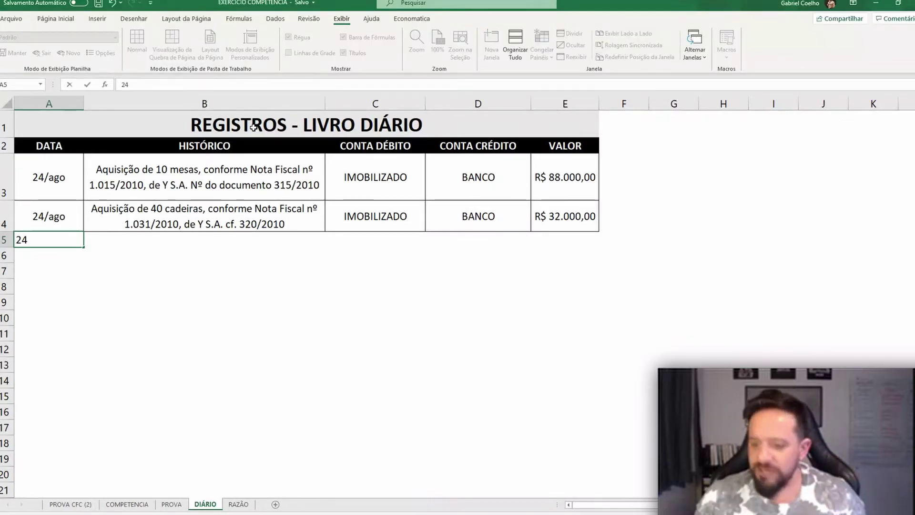
text(/0)
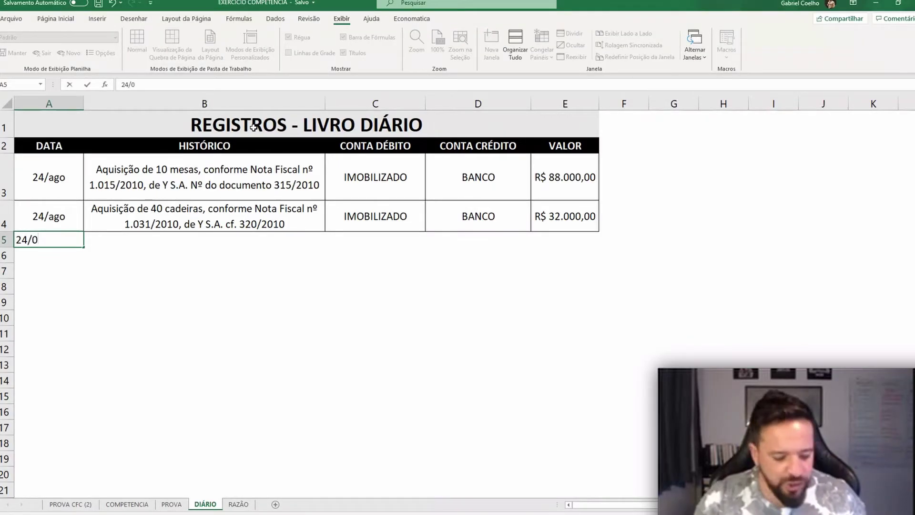
key(BackSpace)
text(AGO)
key(Return)
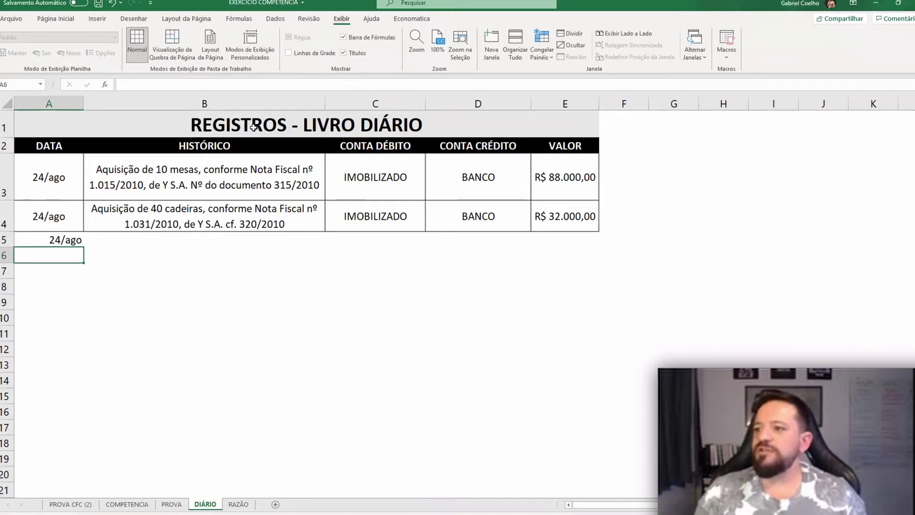
- Review the first entry's description, debit account and credit account in row 3
key(Up)
key(Right)
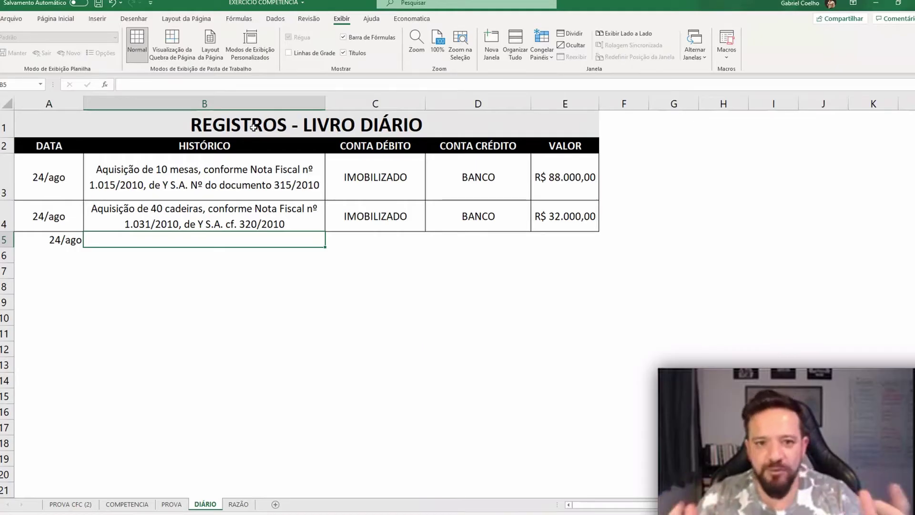
key(Up)
key(Up)
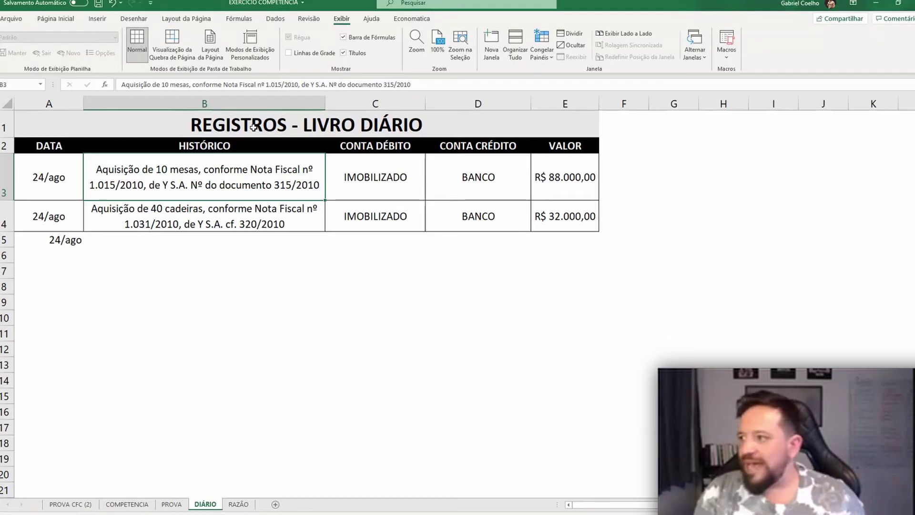
key(Right)
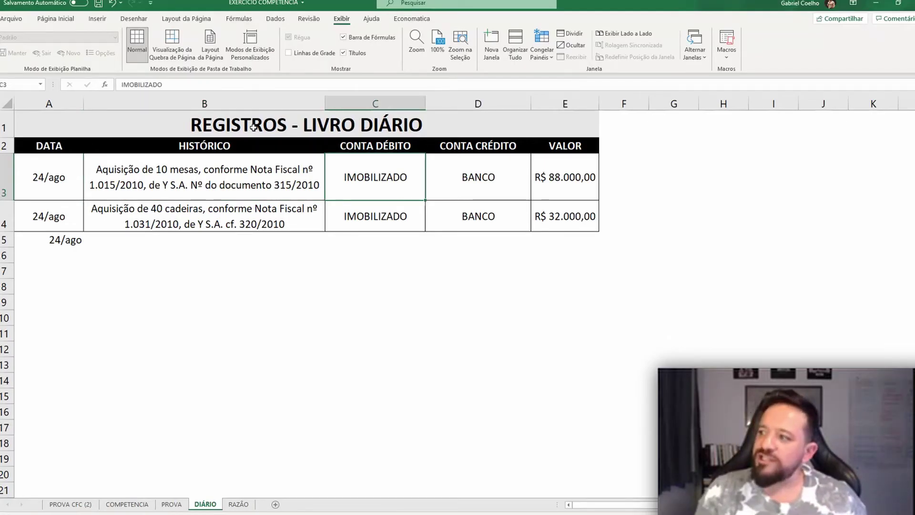
key(Right)
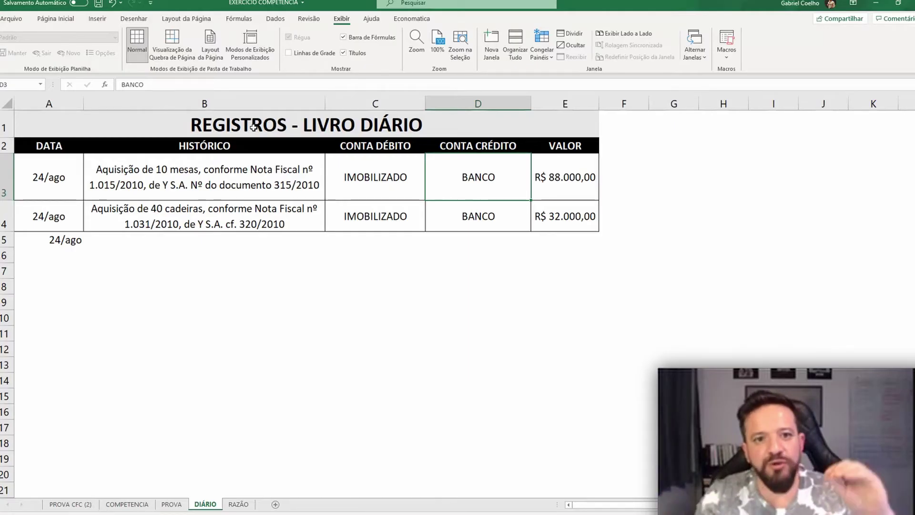
key(Left)
key(Left)
key(Left)
- Enter the date 25/ago in cell A6, below 24/ago
key(Down)
key(Down)
key(Down)
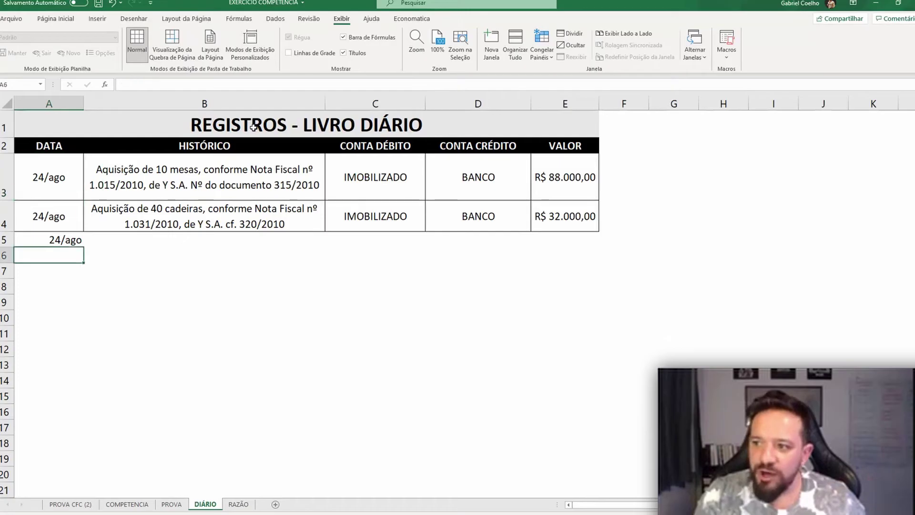
text(25)
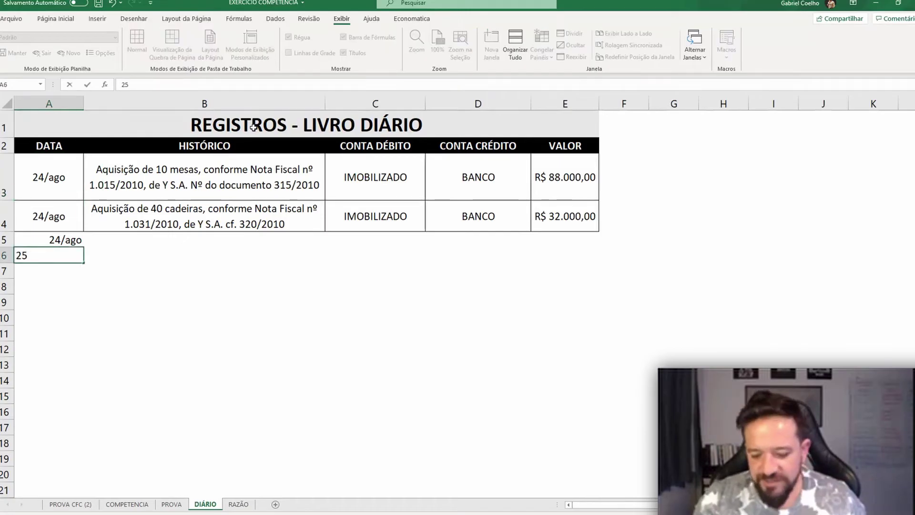
text(/0go)
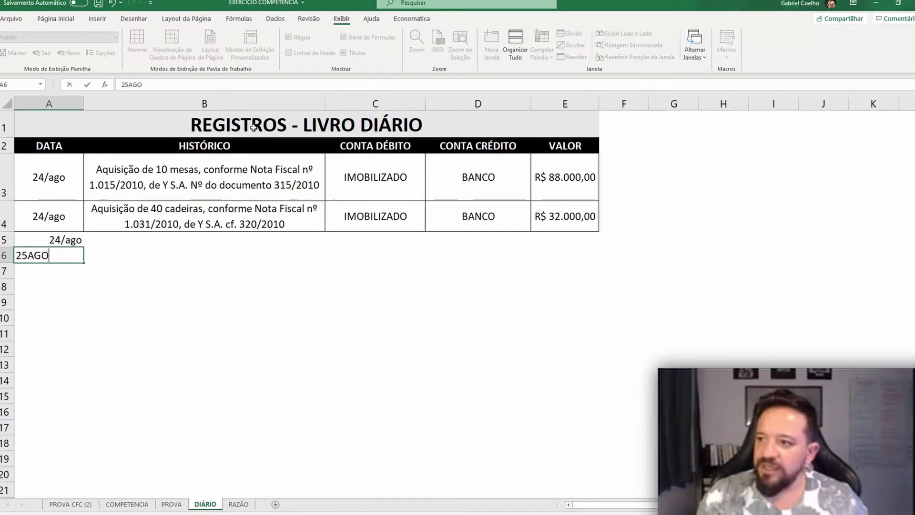
key(Return)
key(Up)
key(Up)
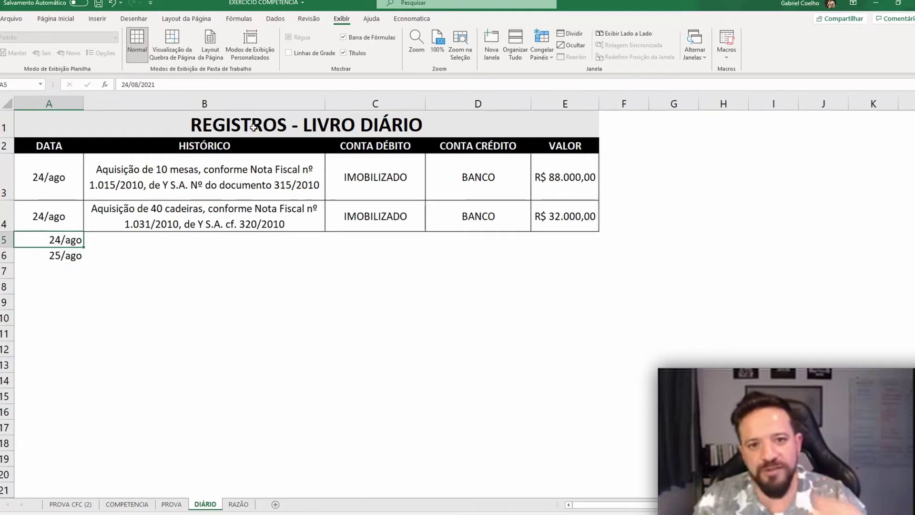
- Copy the second entry's description and browse the descriptions in column B
key(Up)
key(shift+Right)
key(shift+Right)
key(shift+Right)
key(Right)
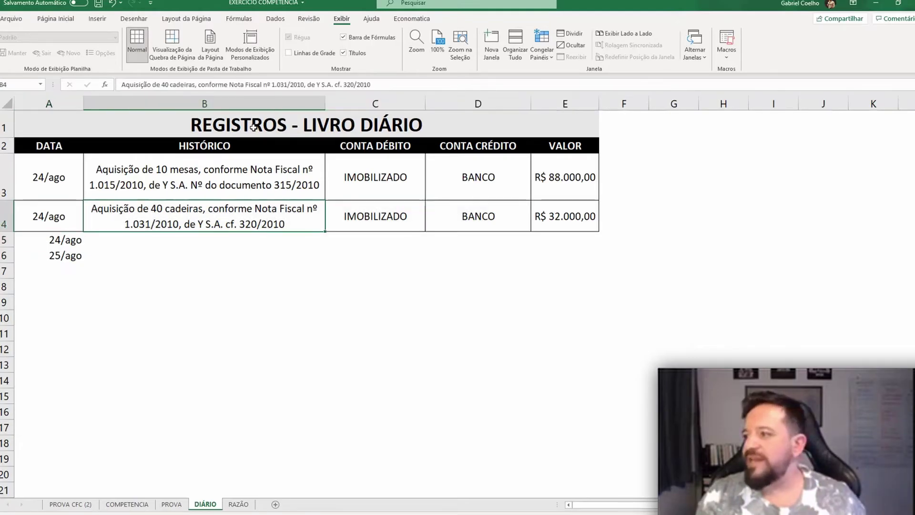
key(ctrl+c)
key(Down)
key(Escape)
key(Down)
key(Down)
key(Down)
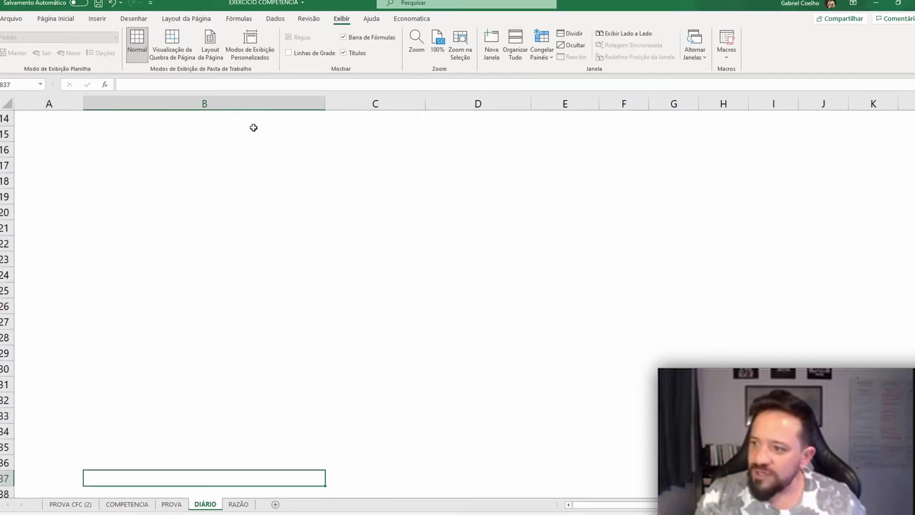
key(Up)
key(Up)
key(Up)
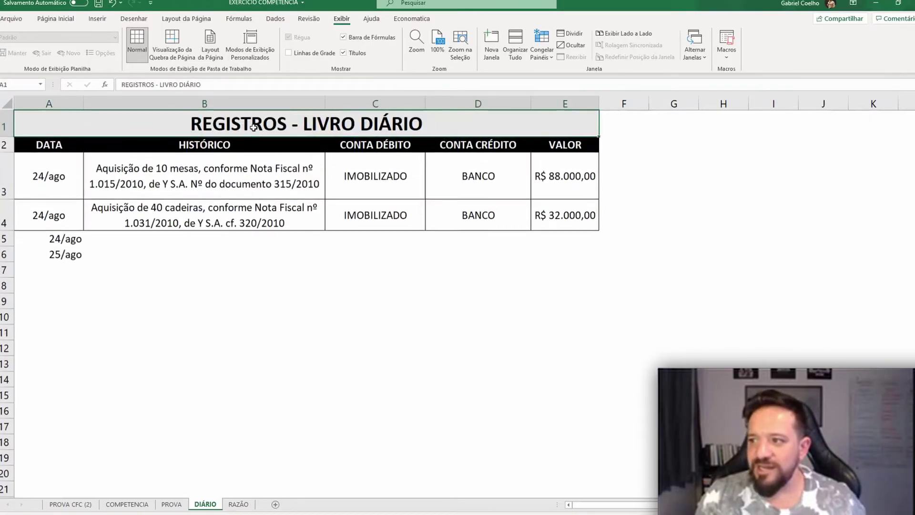
key(Down)
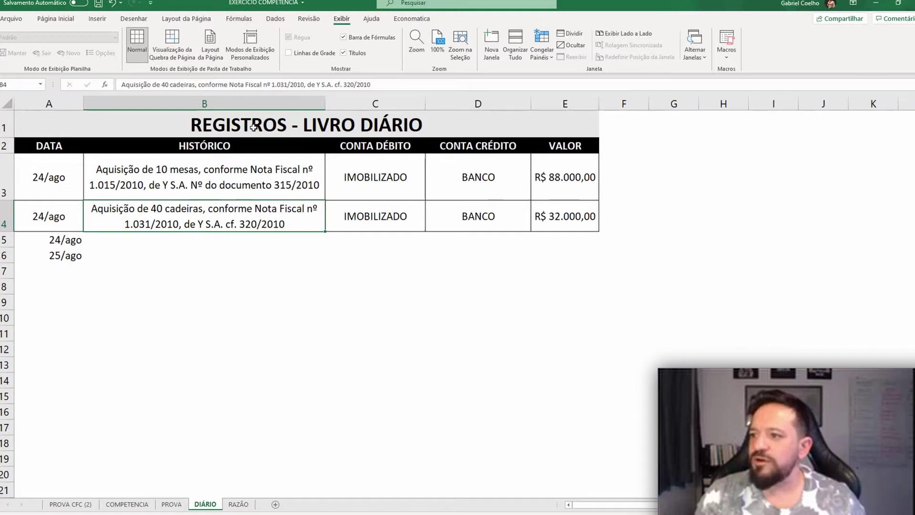
key(Up)
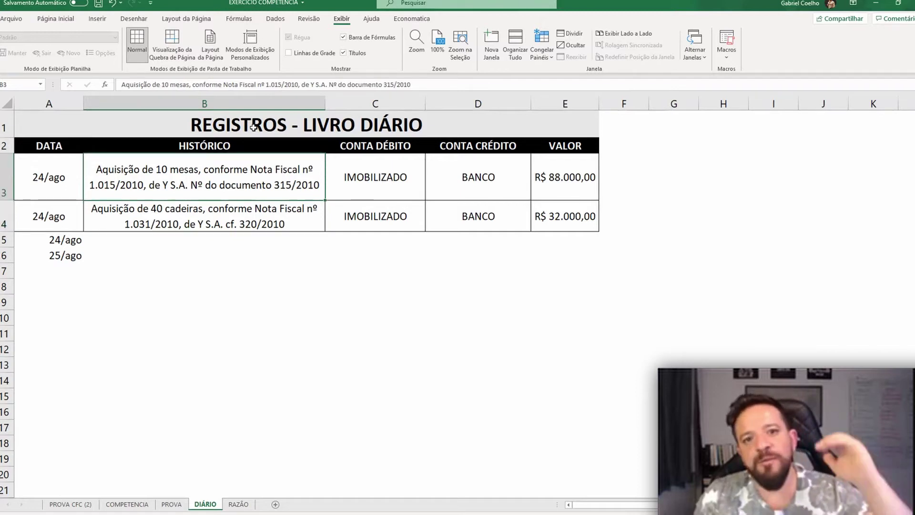
- Check the first entry's date, IMOBILIZADO debit, BANCO credit and 88000 value
key(Left)
key(Right)
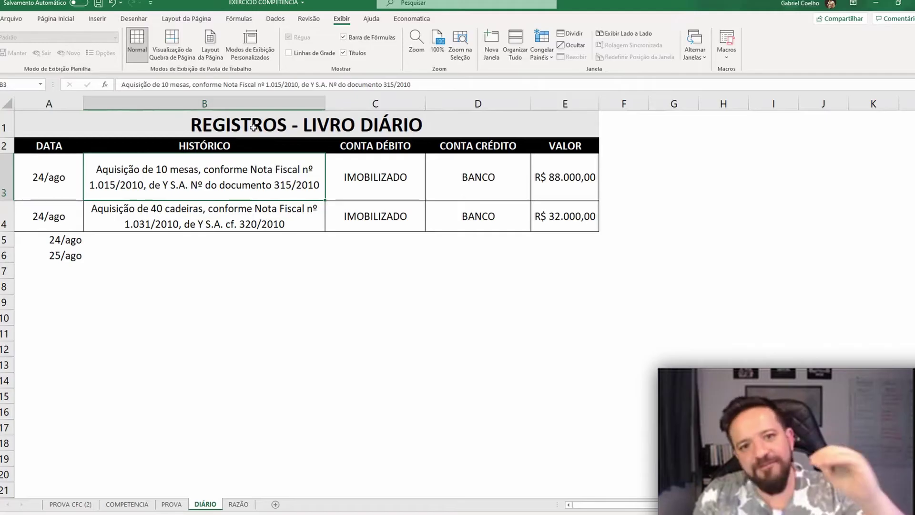
key(Right)
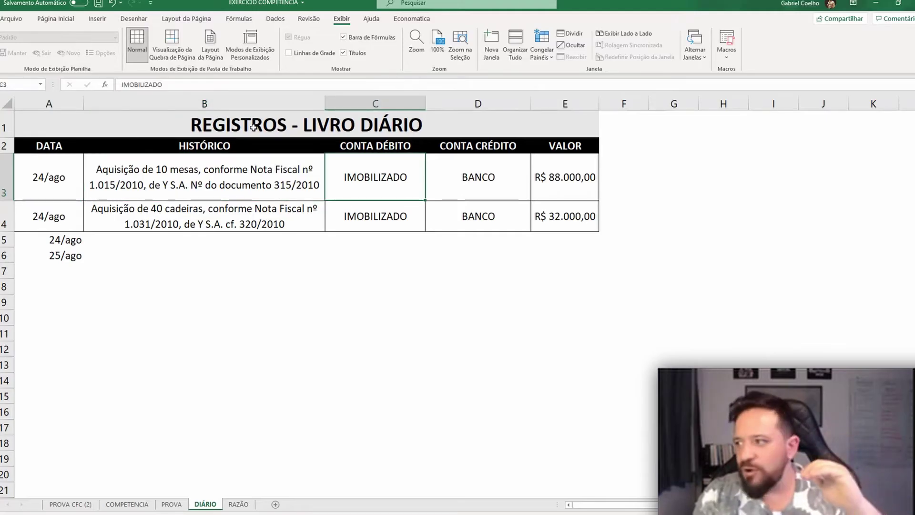
key(Right)
key(Left)
key(Right)
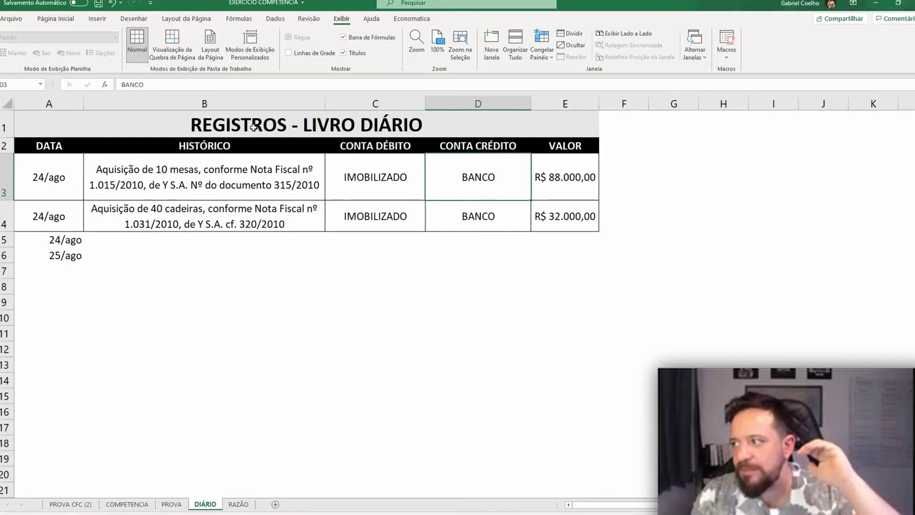
key(Right)
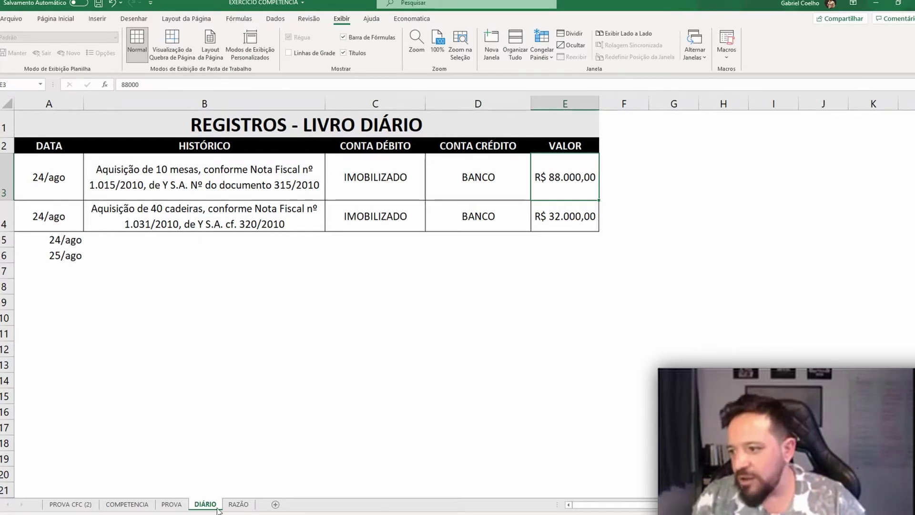
- Delete the 24/ago and 25/ago test dates in rows 5–6, then reselect the first entry at A3
drag(90, 242, 67, 256)
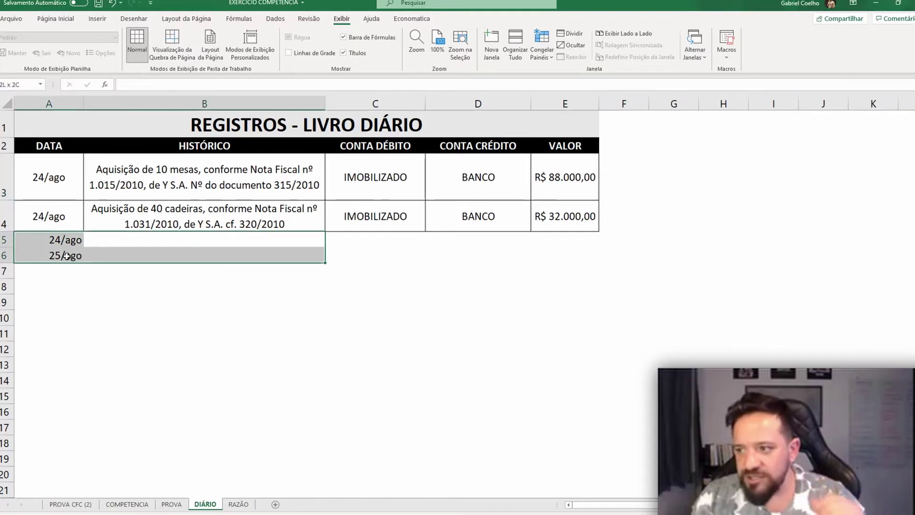
key(Delete)
ctrl+scroll(288, 304, up, 1)
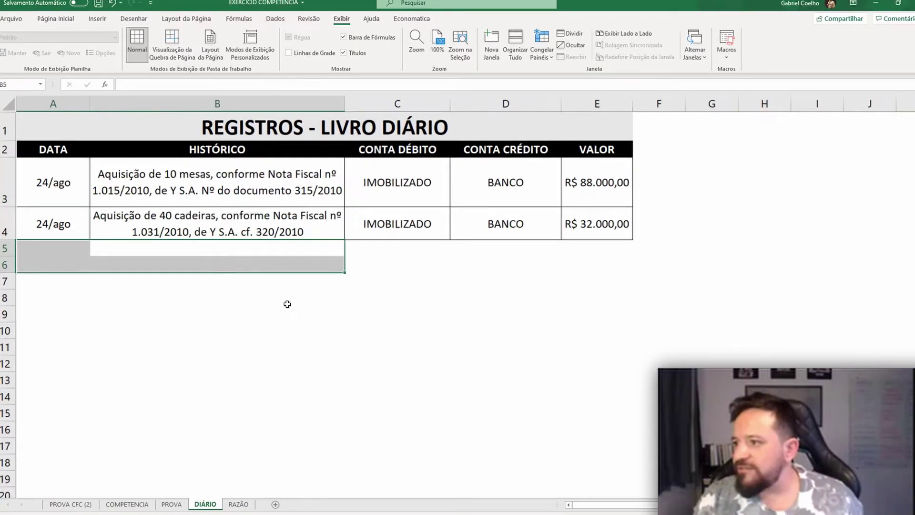
ctrl+scroll(288, 304, up, 2)
ctrl+scroll(287, 304, up, 1)
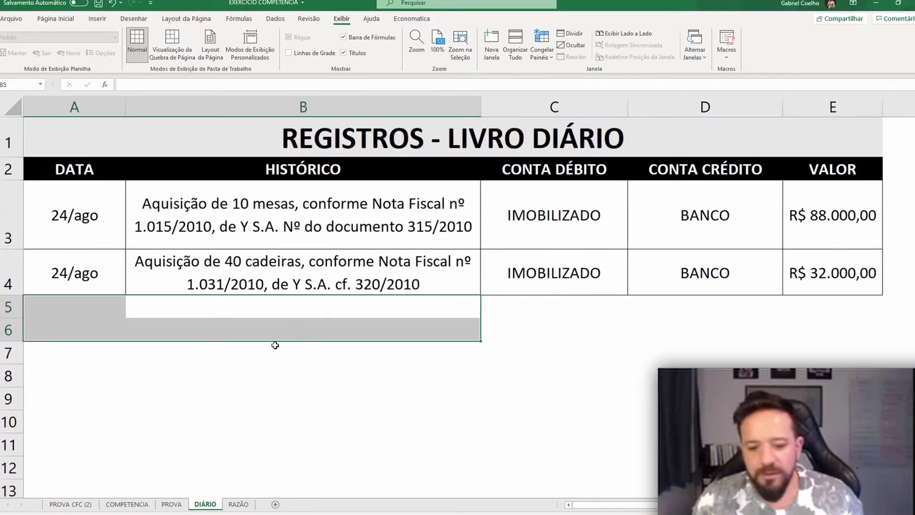
click(265, 344)
click(79, 219)
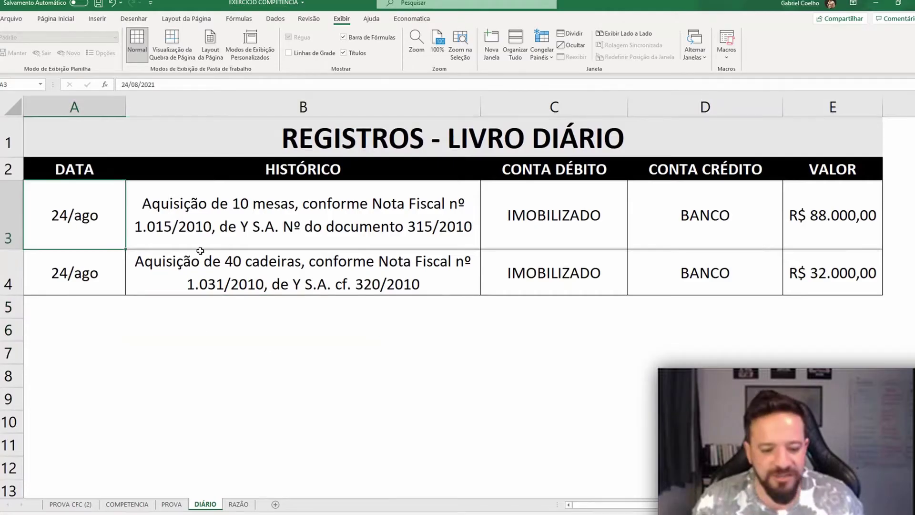
key(Right)
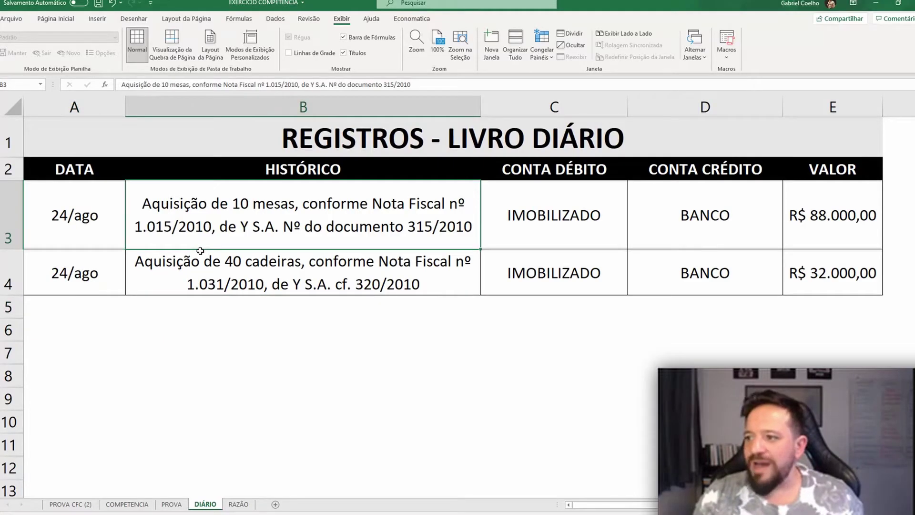
key(Down)
key(Up)
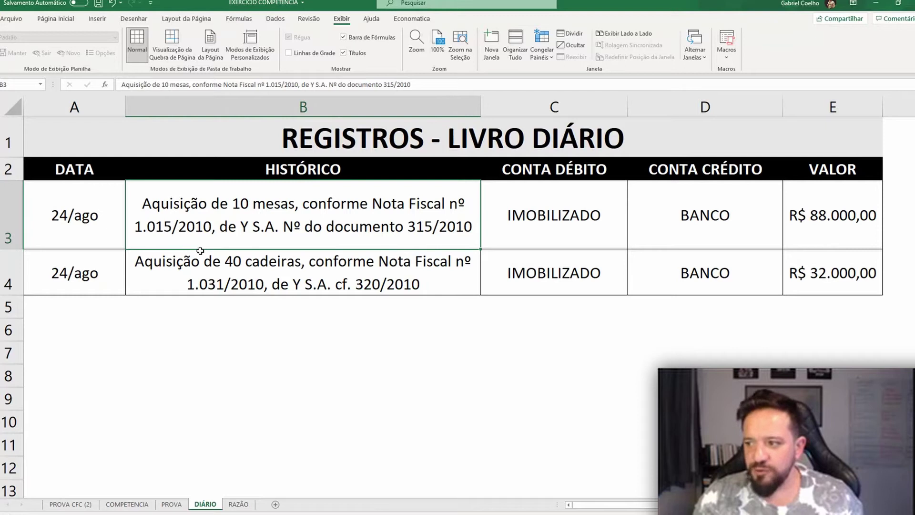
click(200, 250)
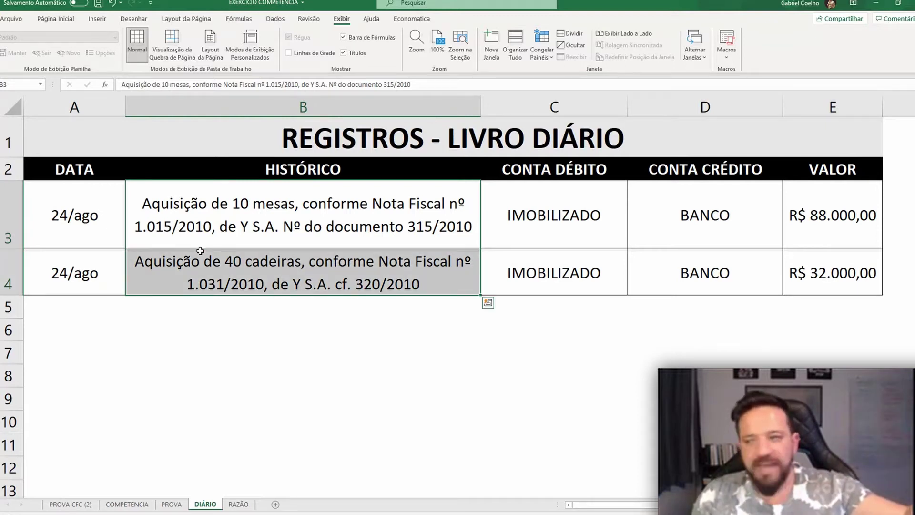
key(Up)
key(Down)
key(Down)
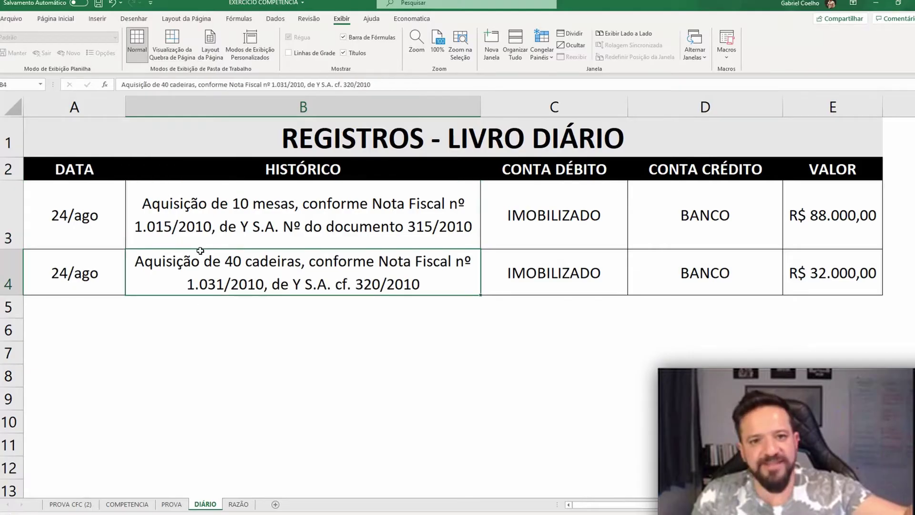
key(Right)
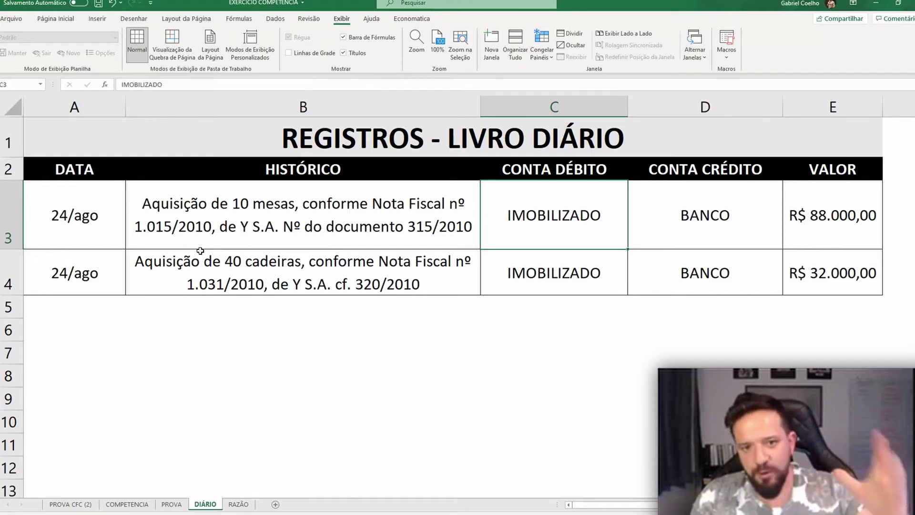
key(Right)
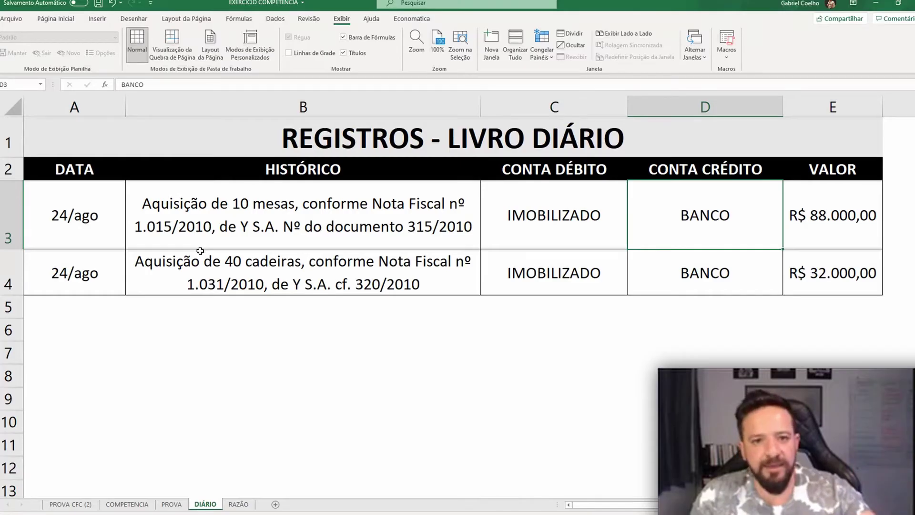
key(Right)
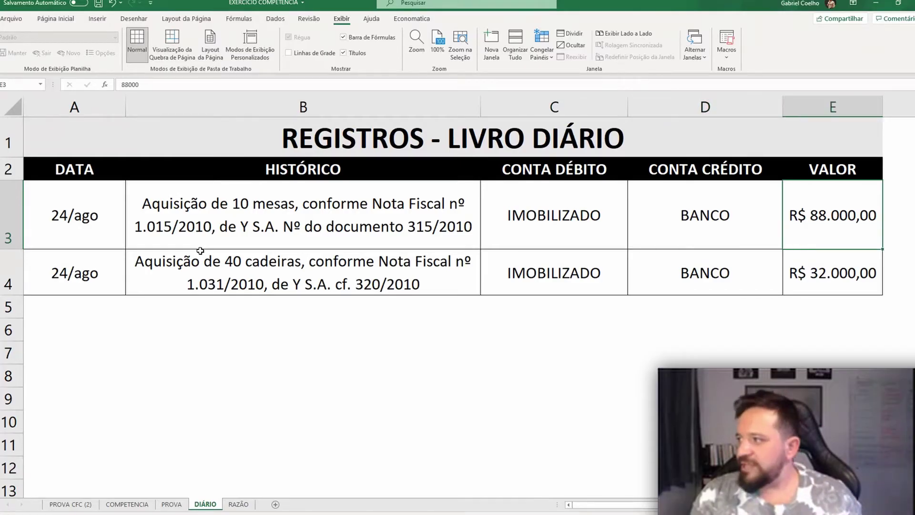
key(Down)
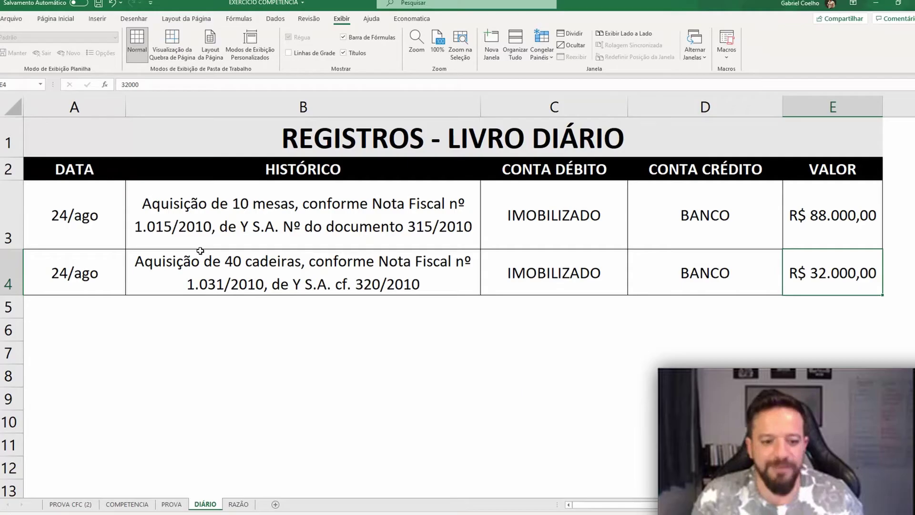
key(Left)
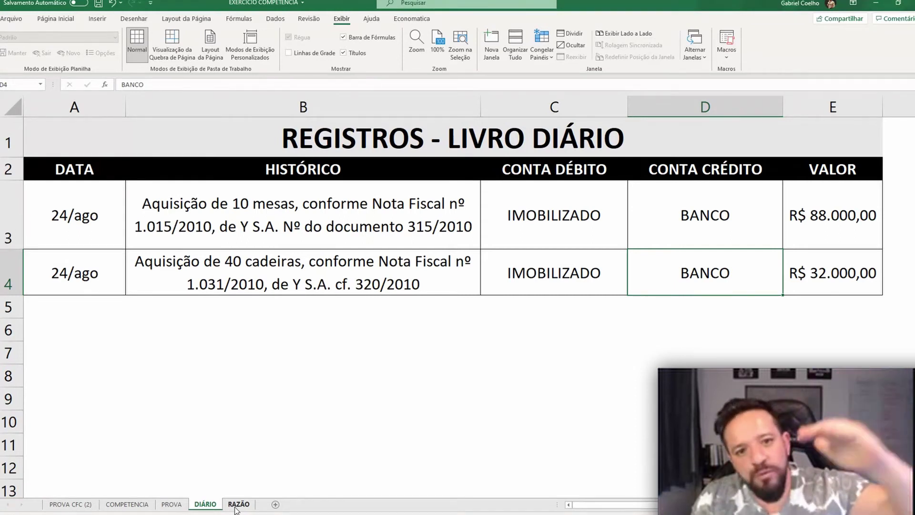
- Open the RAZÃO sheet and highlight the IMOBILIZADO descriptions and debit amounts
click(236, 506)
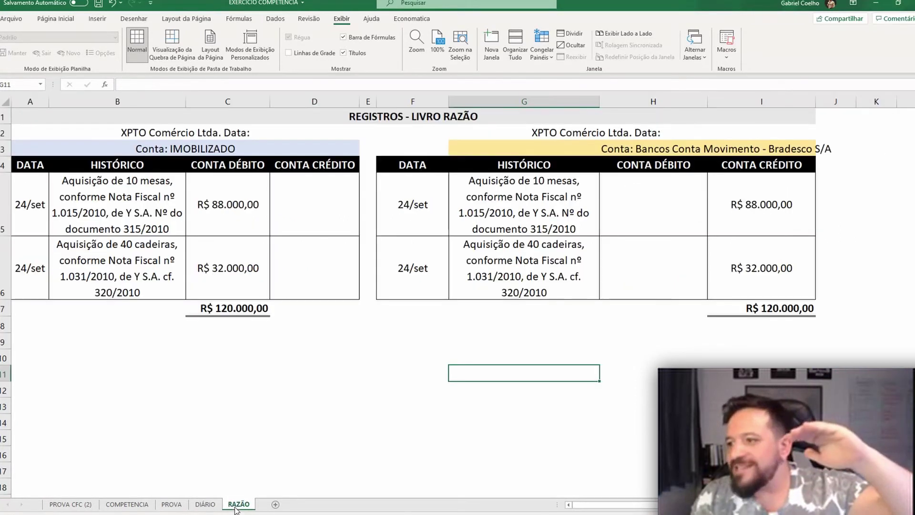
click(157, 267)
drag(144, 138, 161, 275)
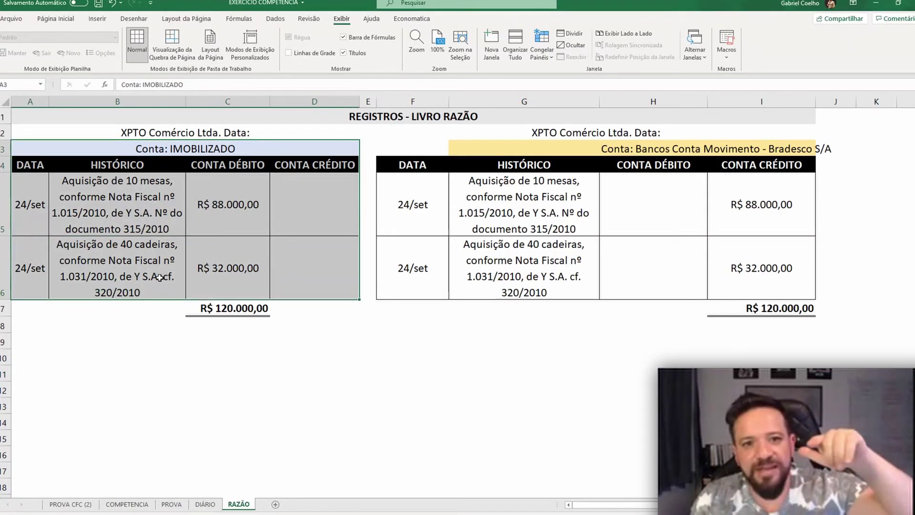
drag(98, 196, 175, 255)
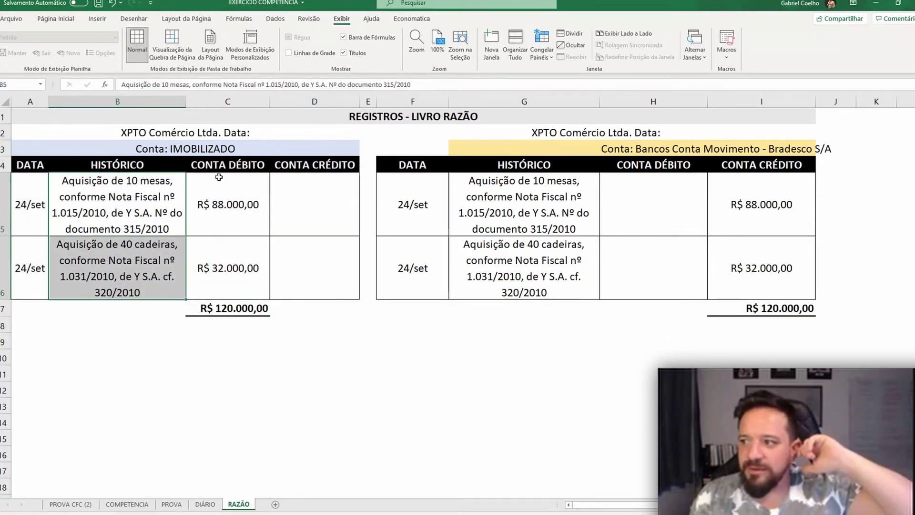
drag(219, 177, 230, 256)
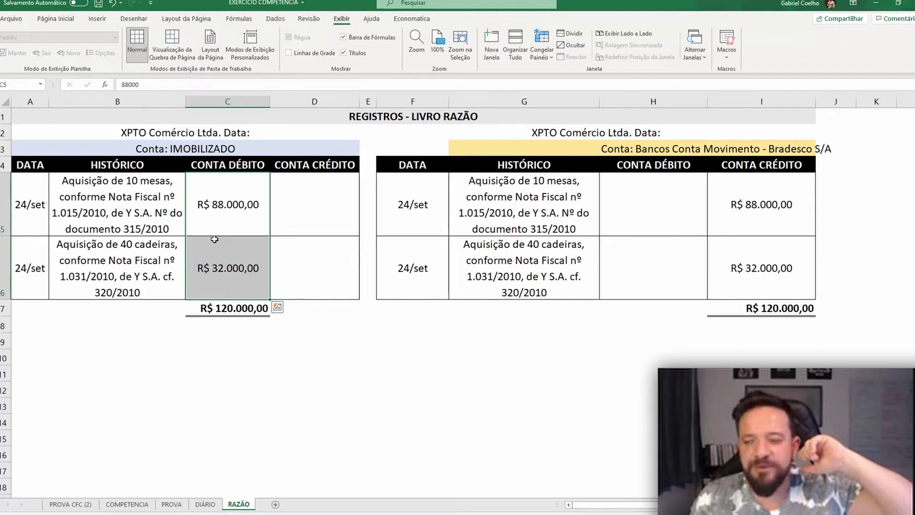
click(647, 155)
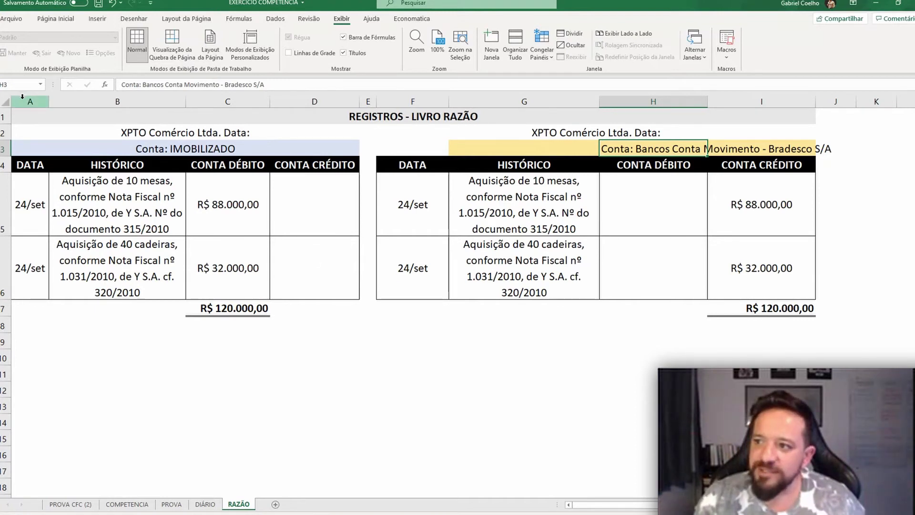
- Hide columns A:B with Ocultar, then check the IMOBILIZADO debit total in C7
drag(22, 101, 100, 101)
right_click(98, 102)
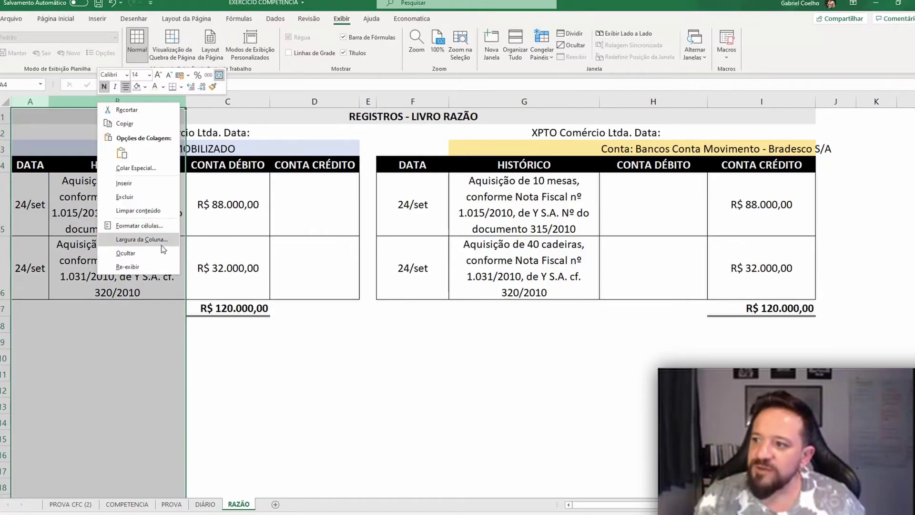
click(126, 253)
click(72, 145)
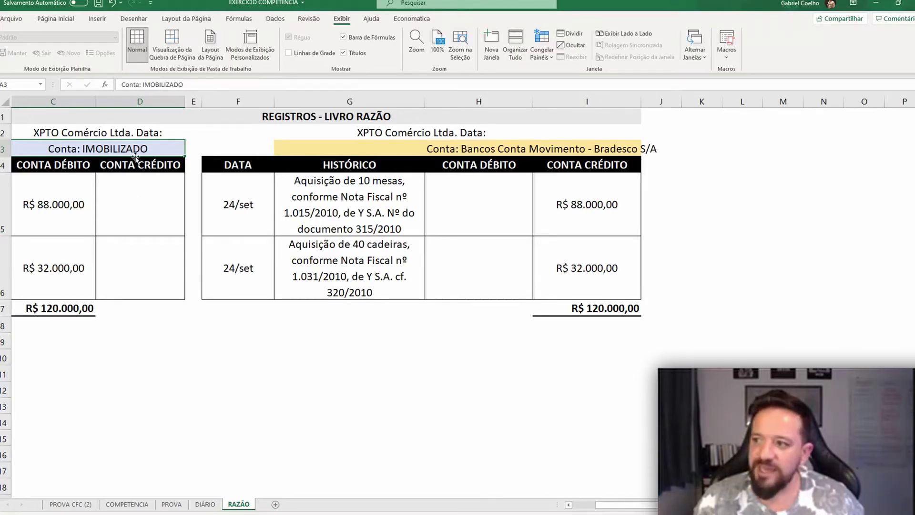
click(79, 306)
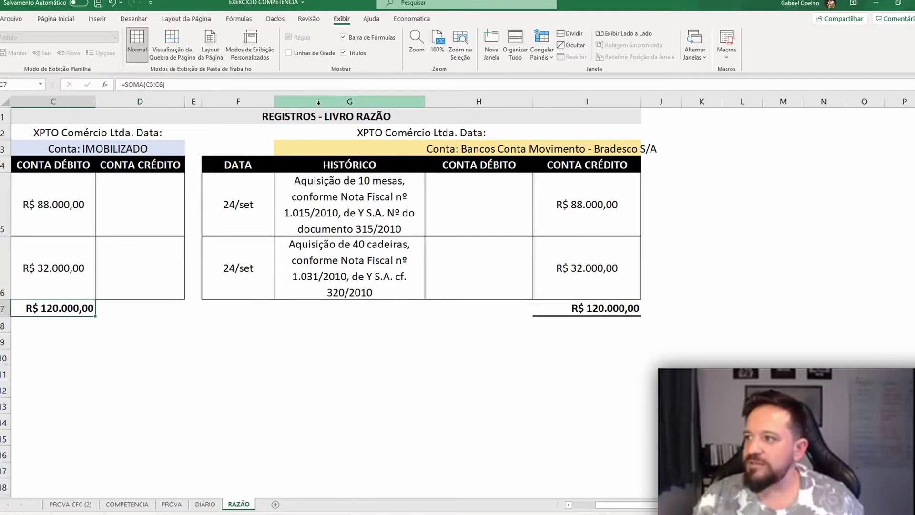
drag(238, 101, 366, 98)
- Hide columns F:G with Ocultar so the Bancos ledger shows only debit and credit
right_click(366, 98)
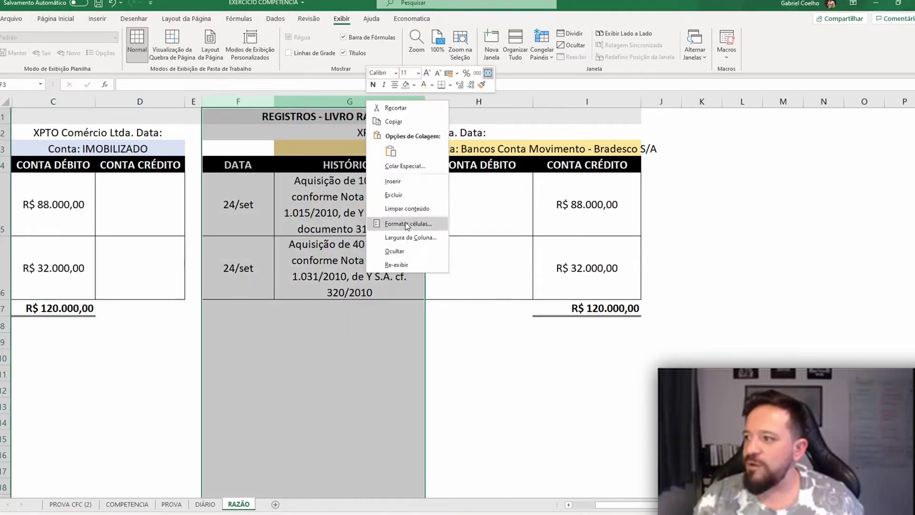
click(407, 247)
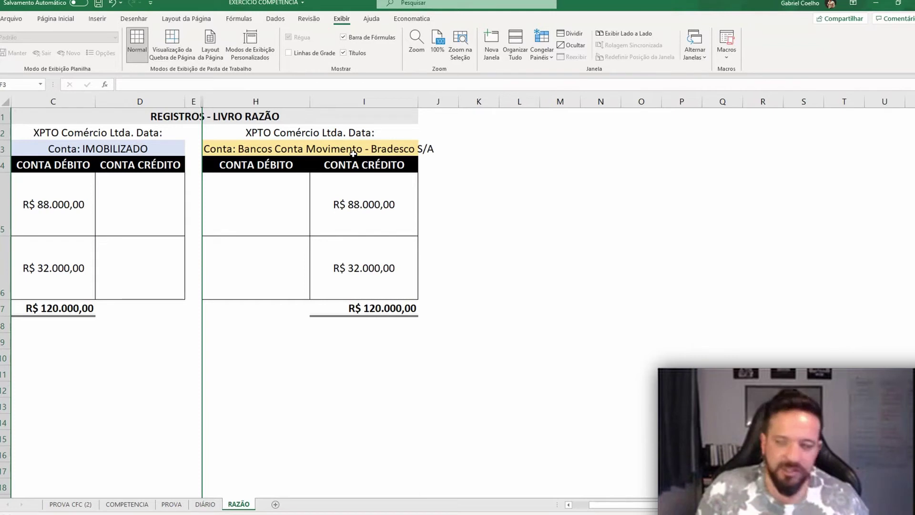
click(360, 377)
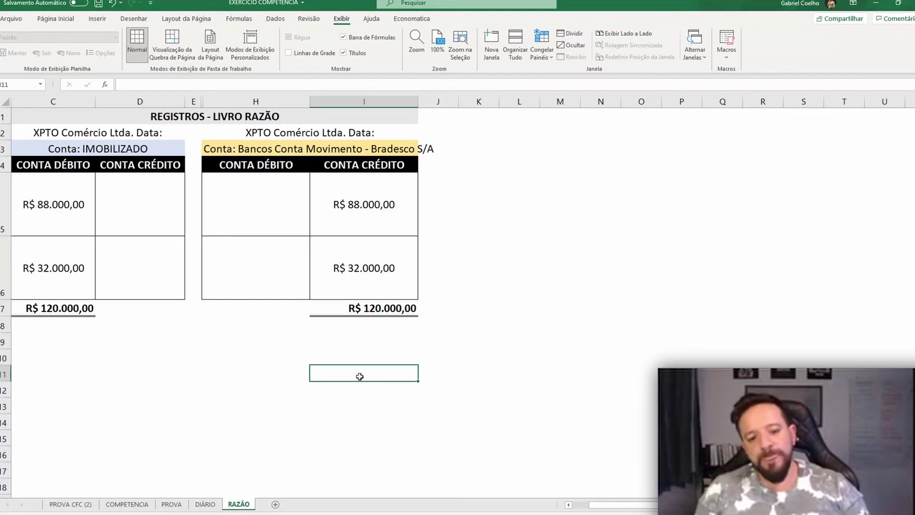
drag(356, 187, 369, 283)
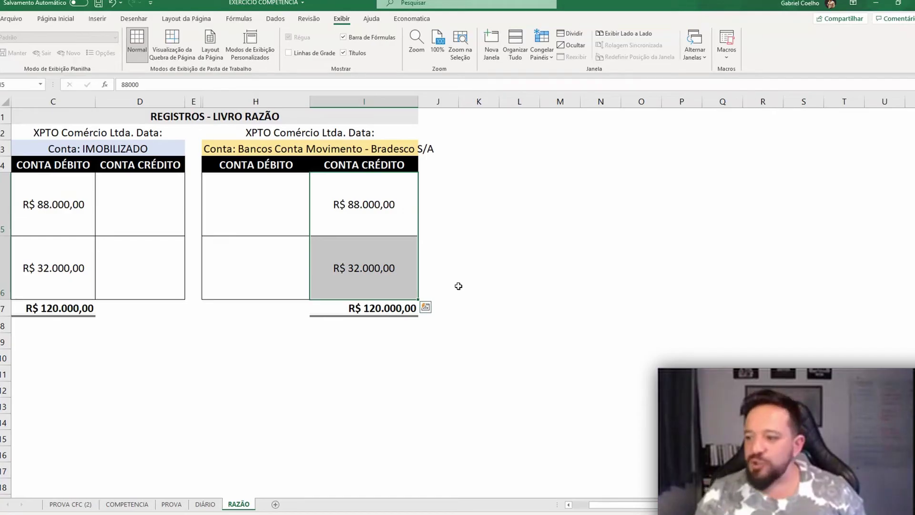
click(202, 508)
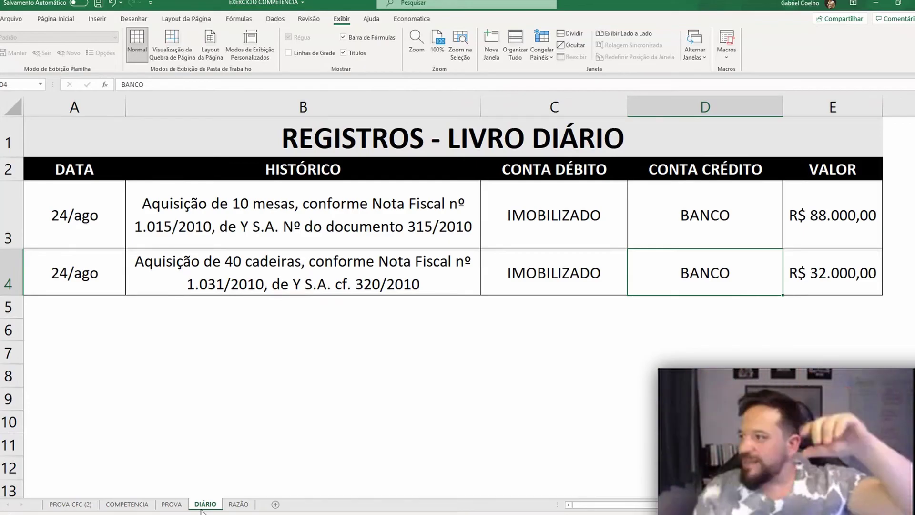
click(595, 227)
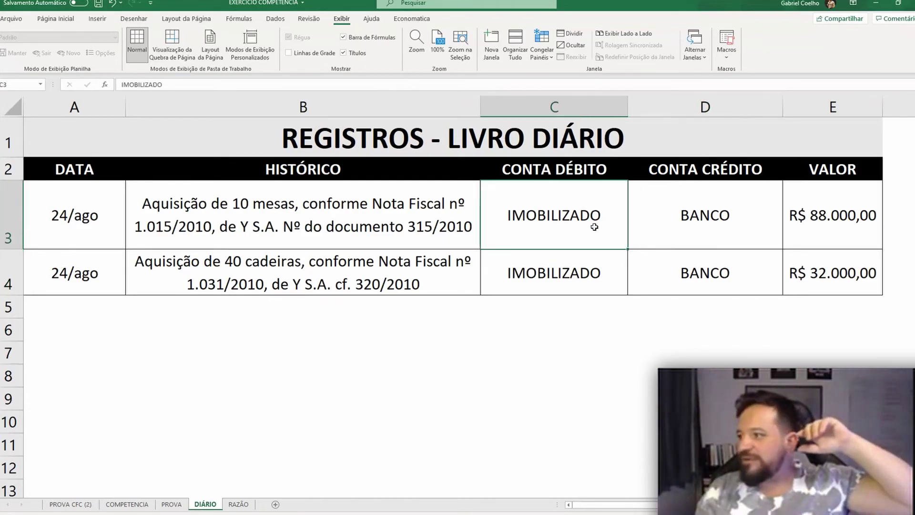
click(319, 240)
click(77, 222)
drag(135, 222, 140, 222)
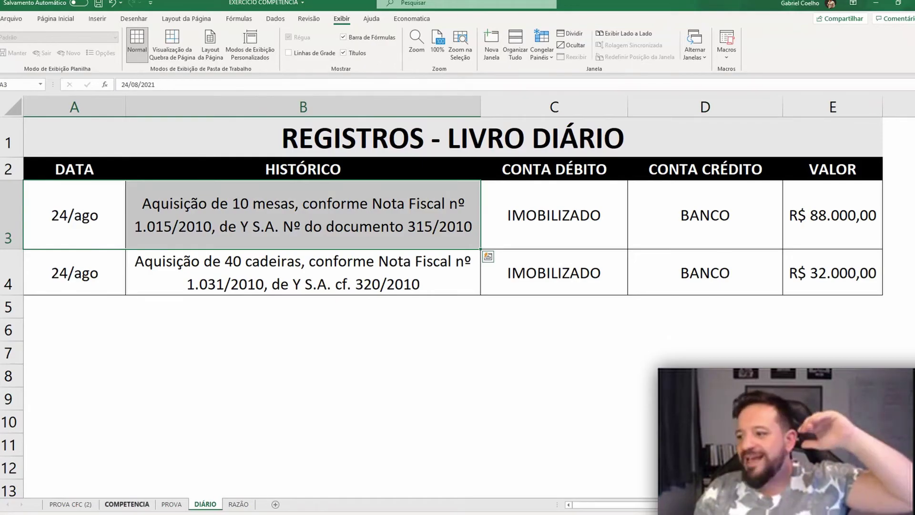
click(238, 504)
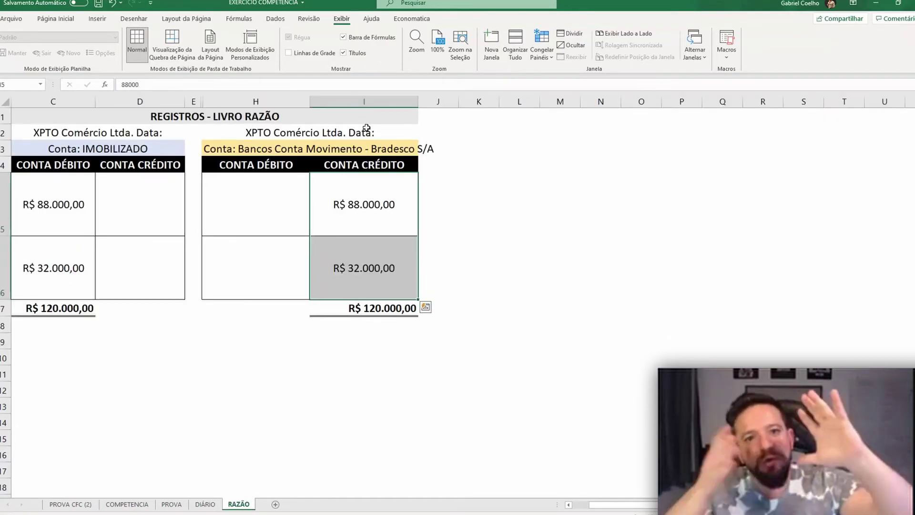